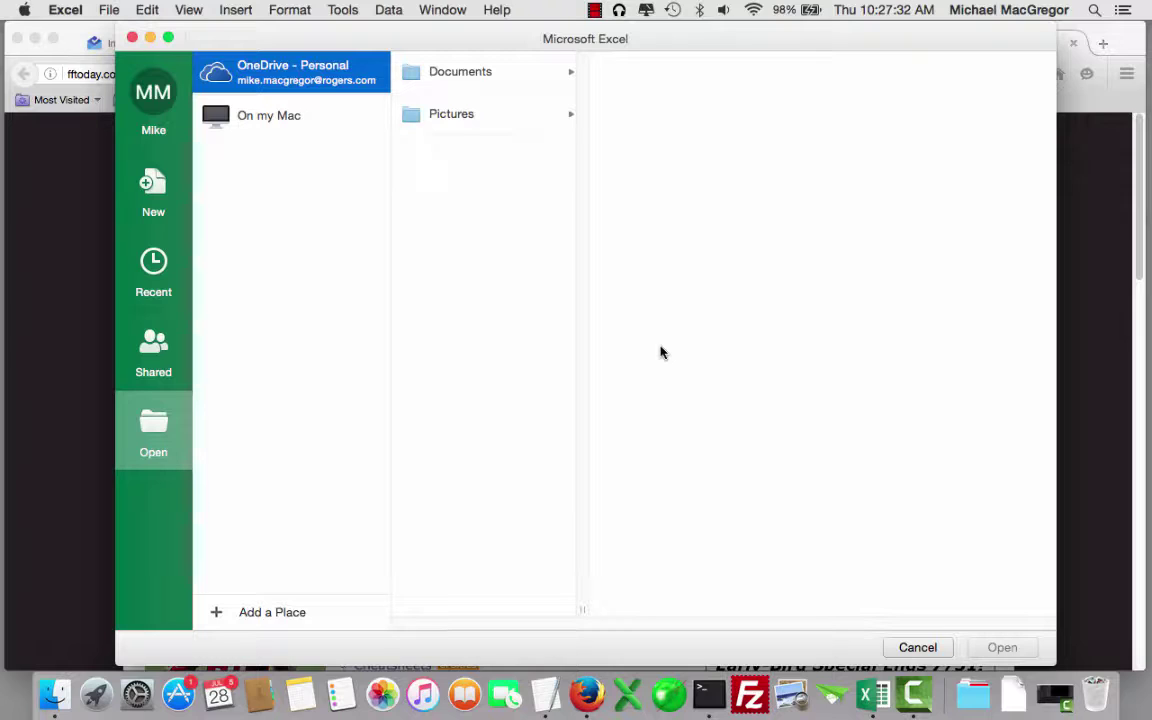
Step: Browse from the online storage to the Mac's local Documents and open the Football folder inside Draft Buddy
click(488, 76)
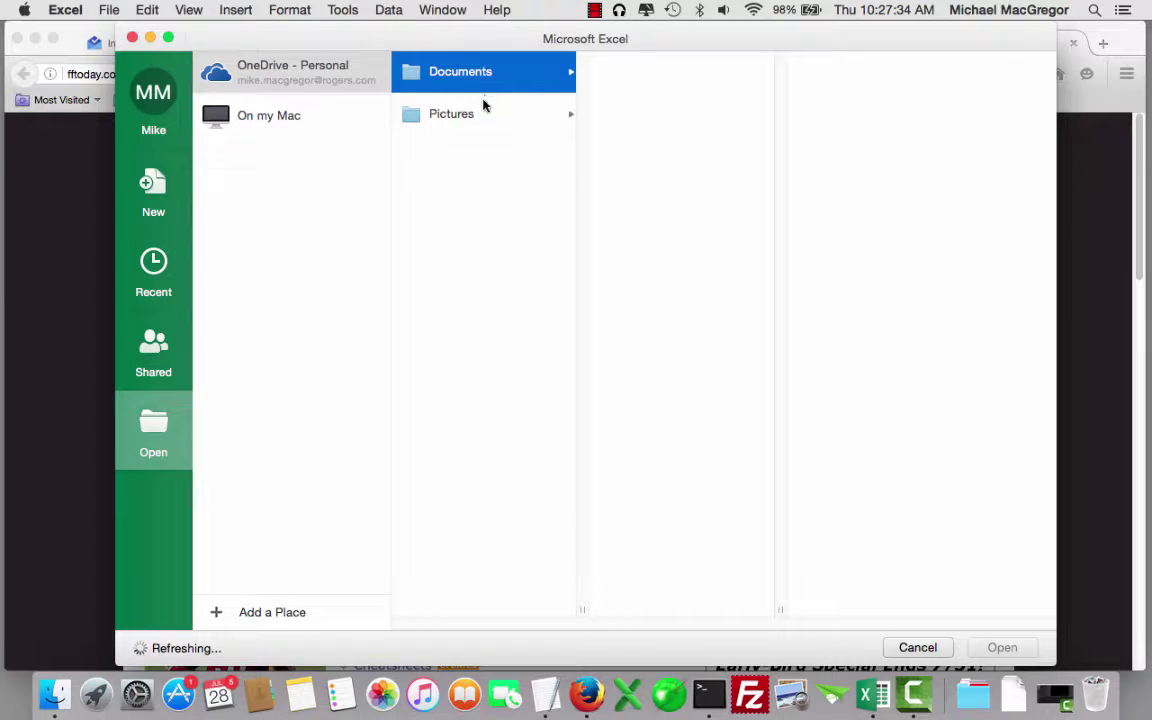
key(Down)
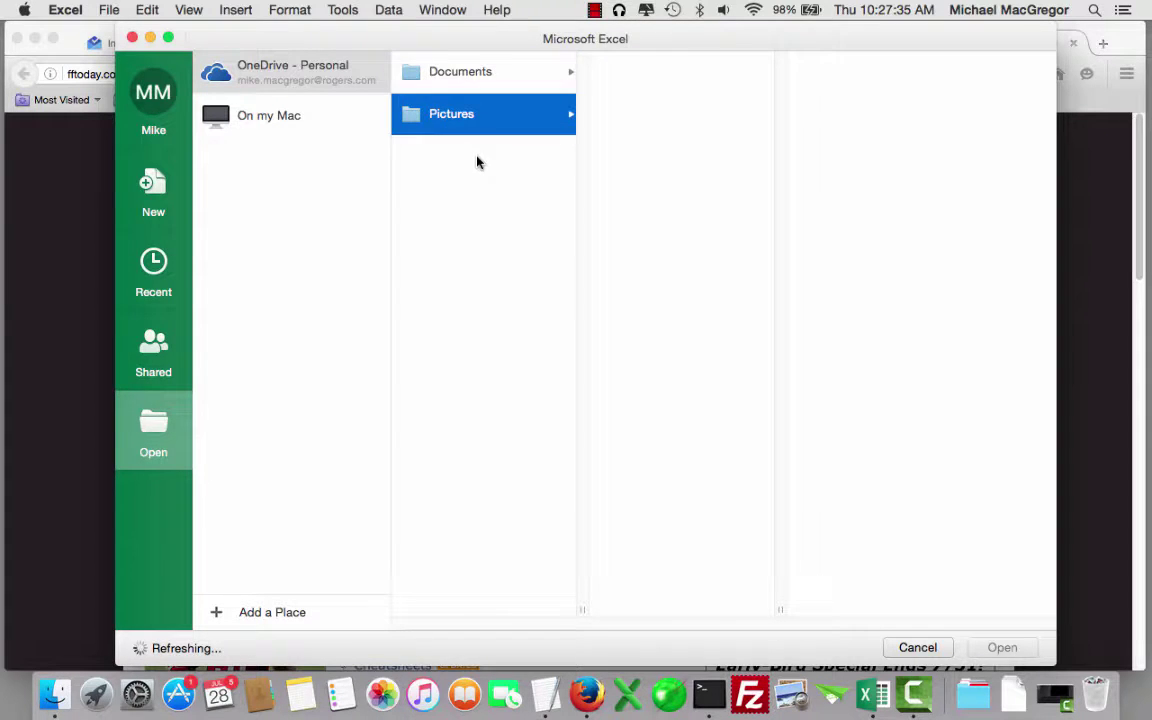
click(285, 118)
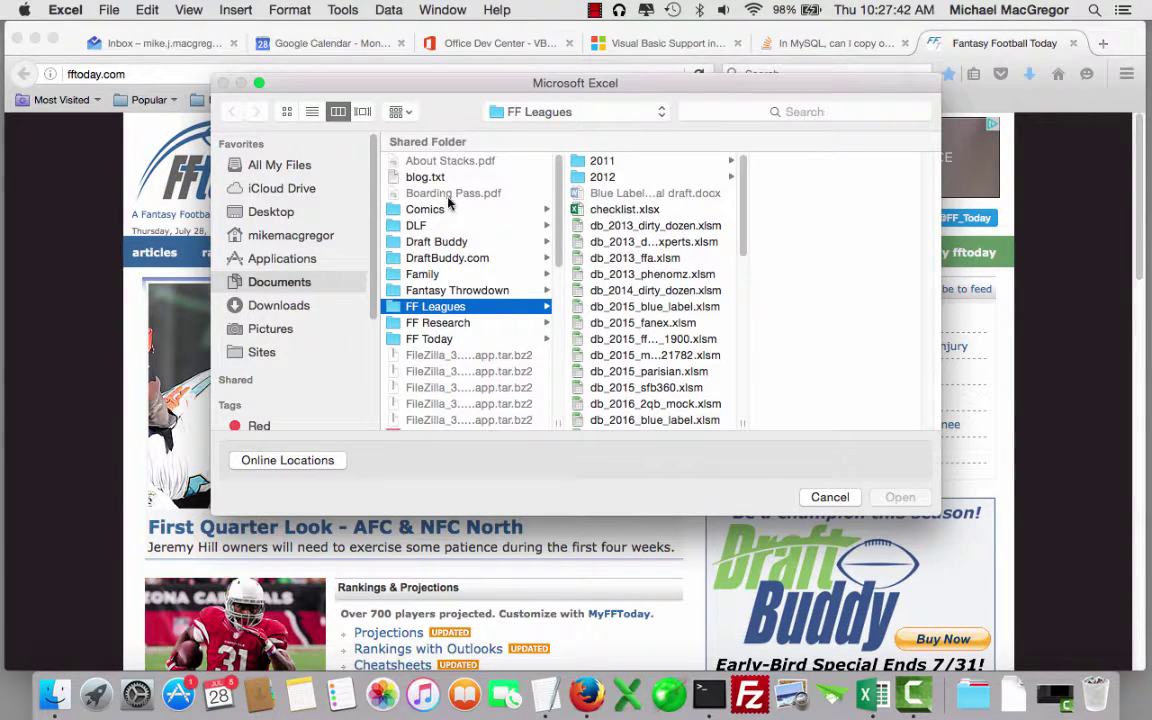
click(443, 244)
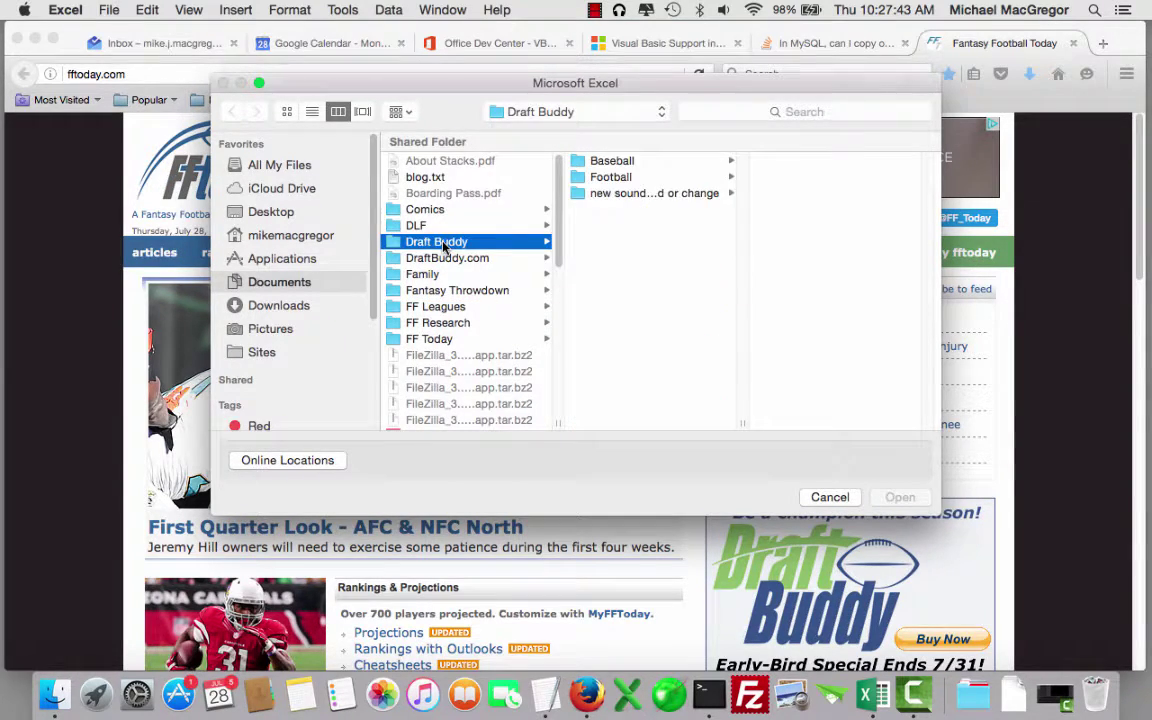
click(632, 180)
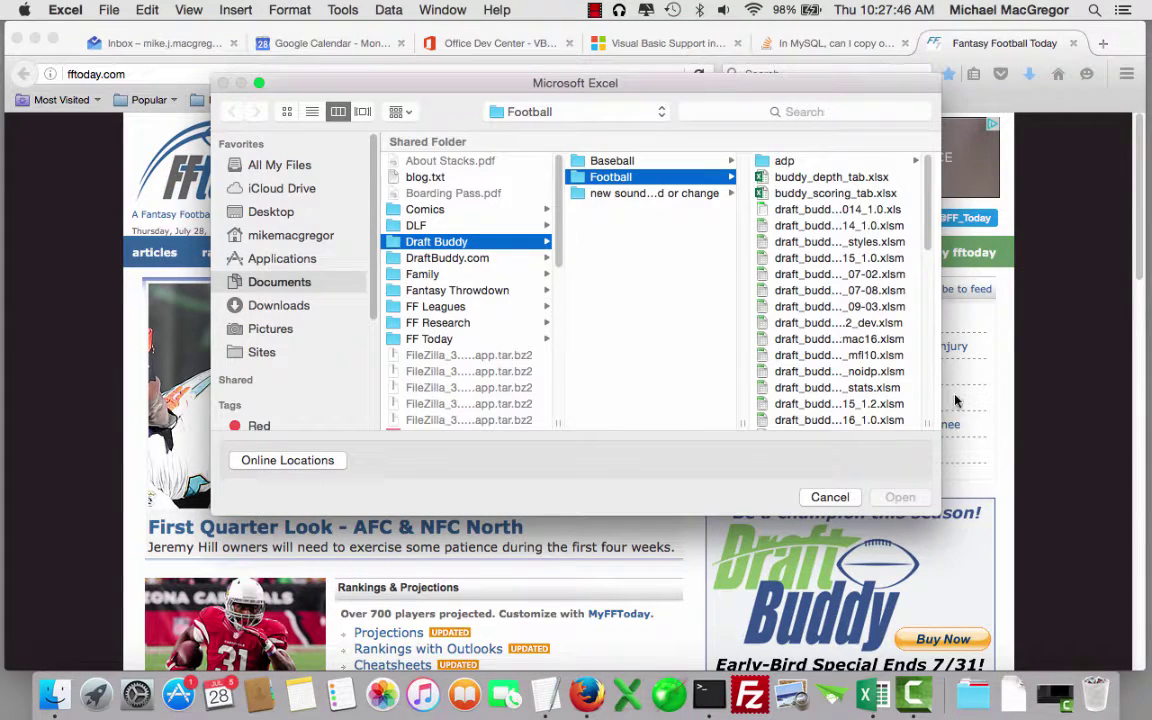
Step: Open the workbook draft_buddy_football_2016_1.0.xlsm from the Football folder with its macros enabled
double_click(927, 423)
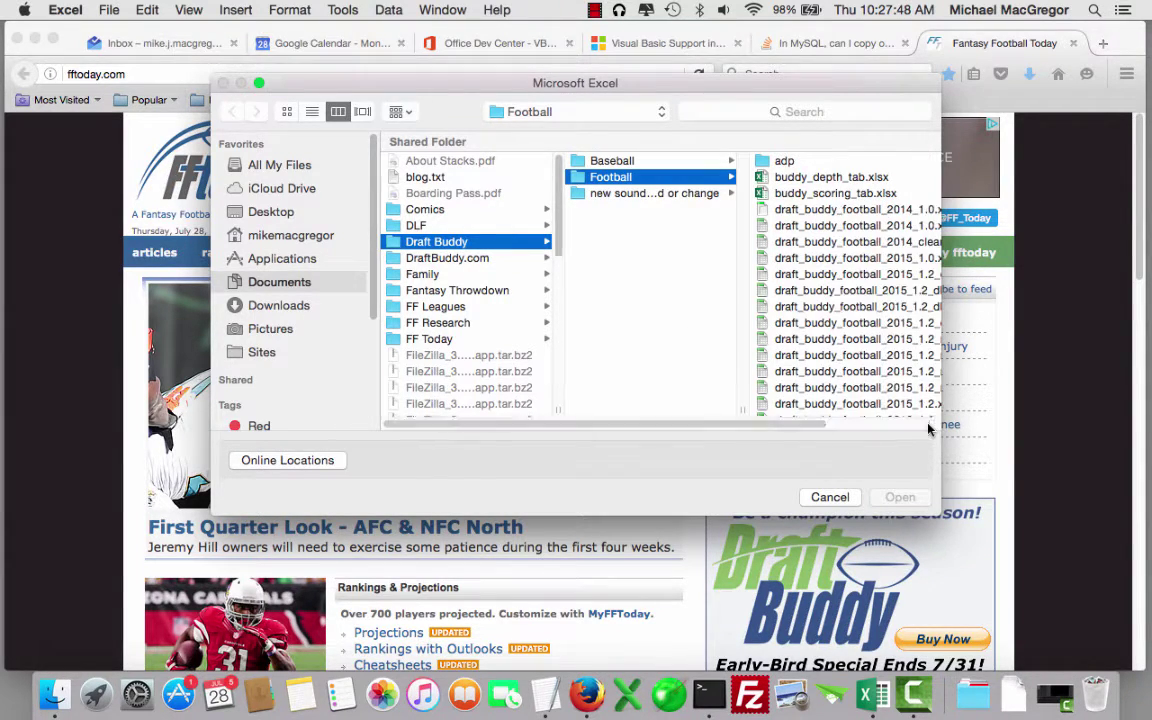
scroll(800, 380, right, 5)
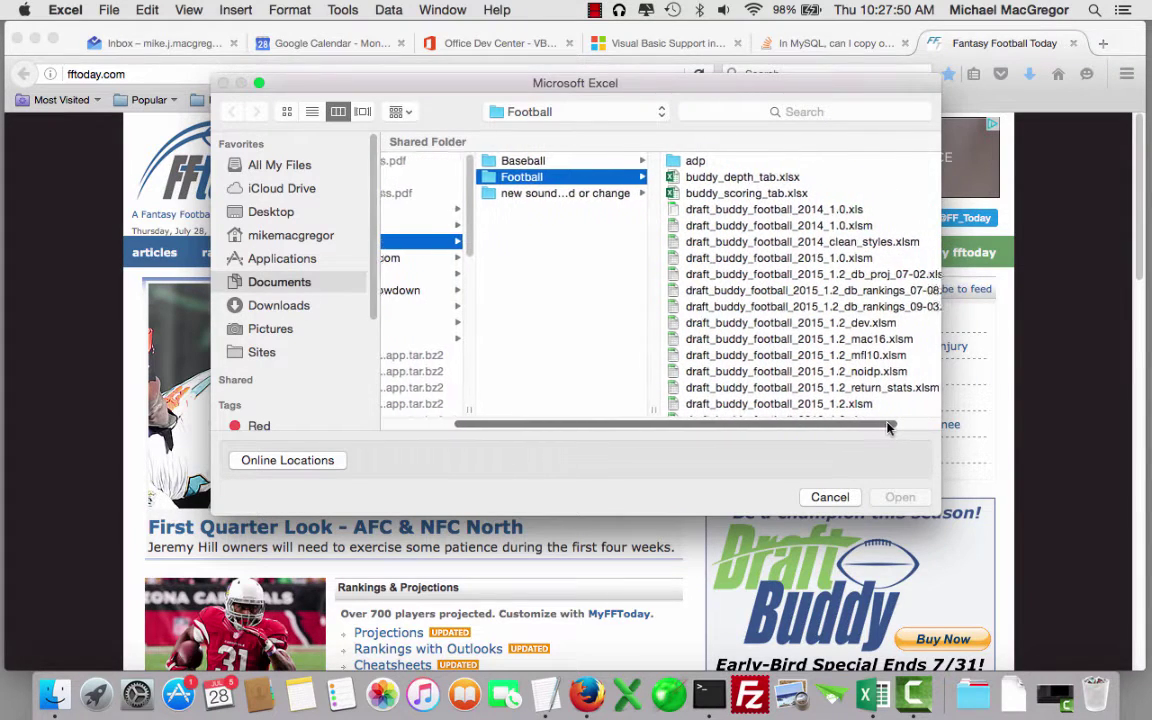
scroll(848, 371, down, 5)
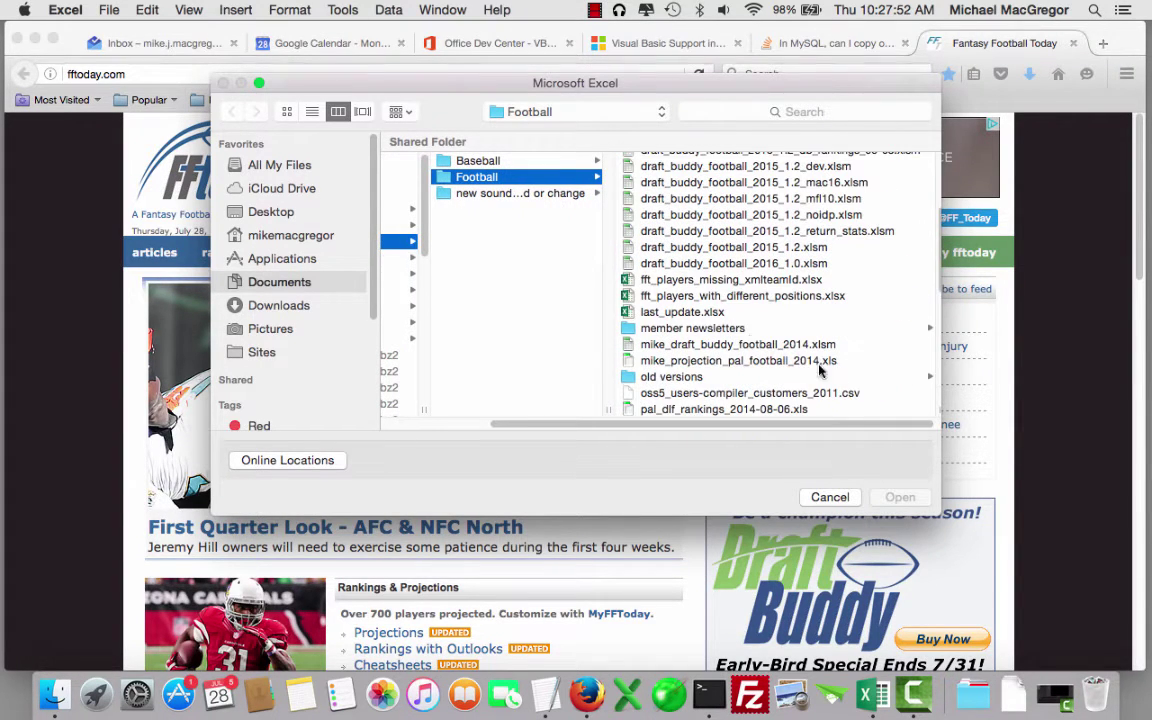
click(738, 263)
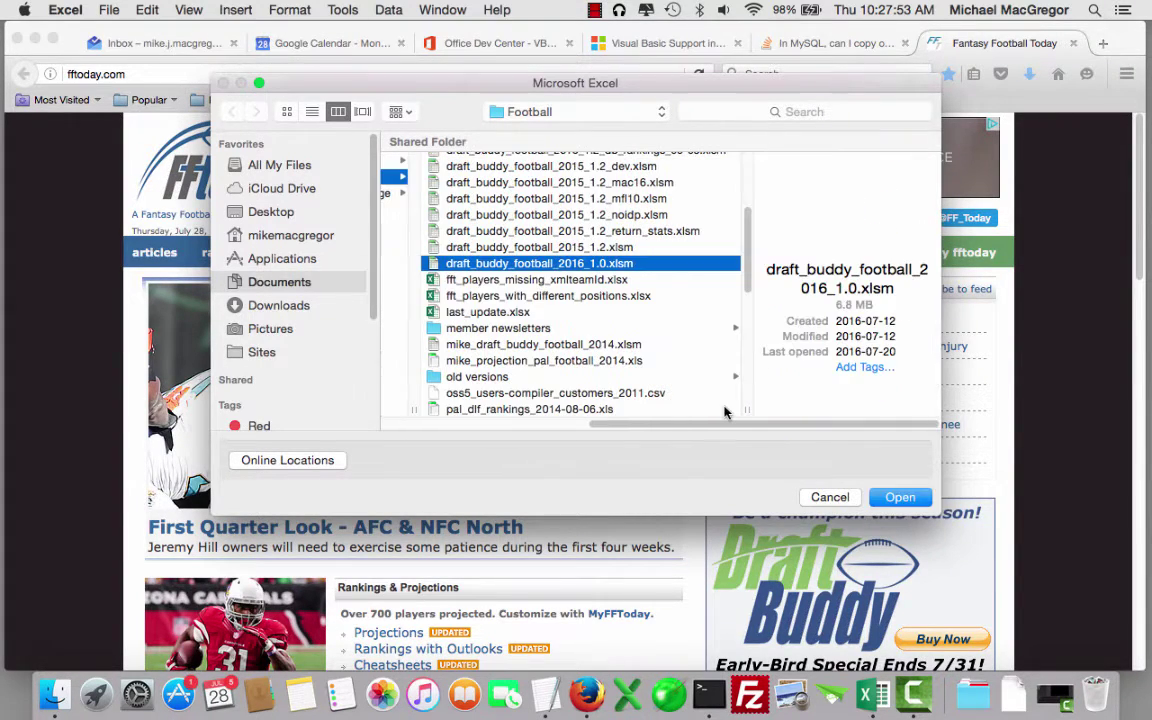
click(905, 505)
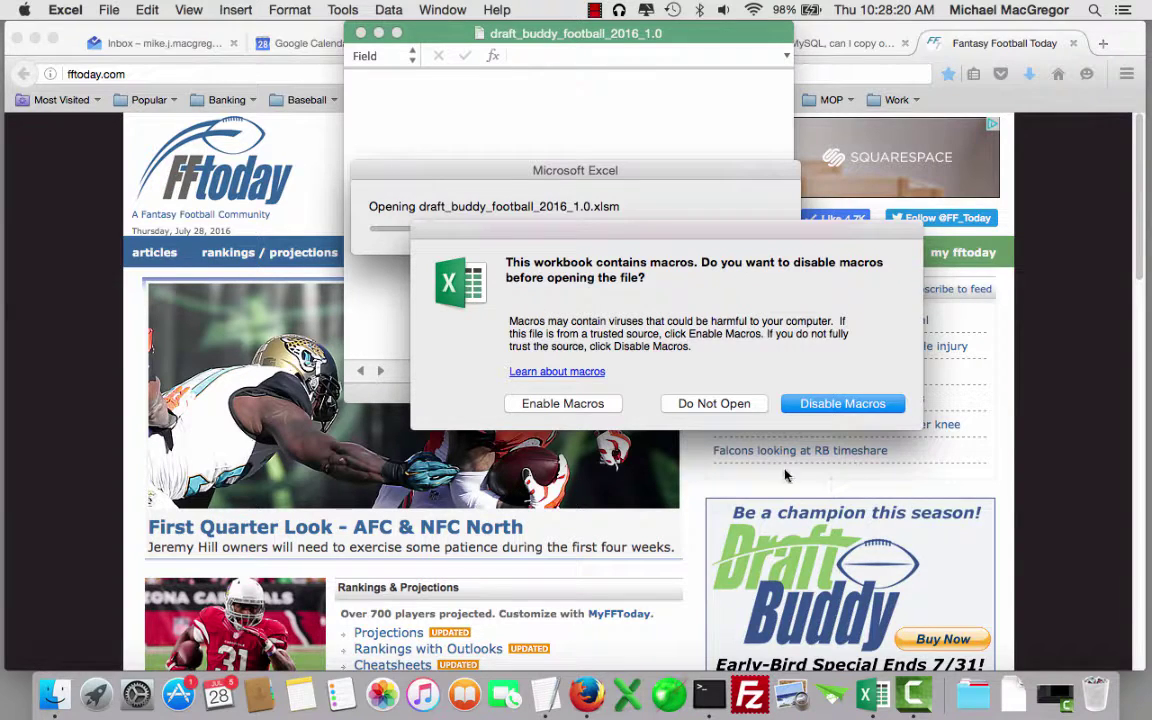
click(545, 403)
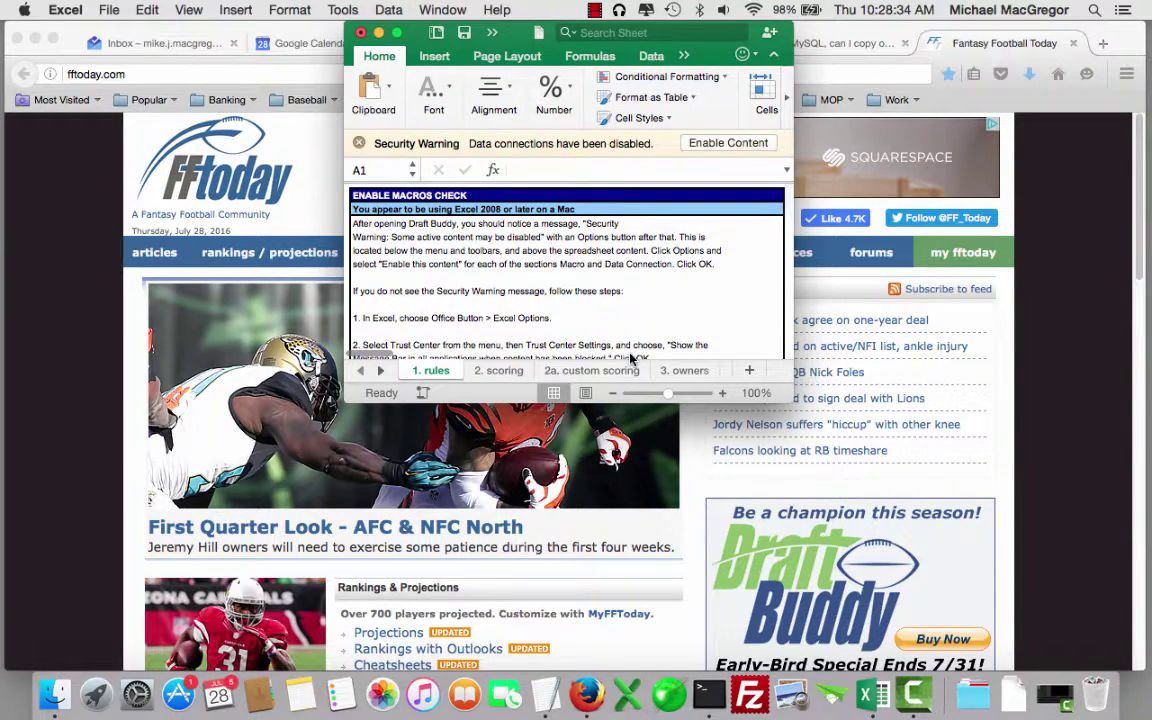
Step: Enlarge the workbook window to nearly fill the screen and enable the blocked data connections
drag(418, 38, 81, 28)
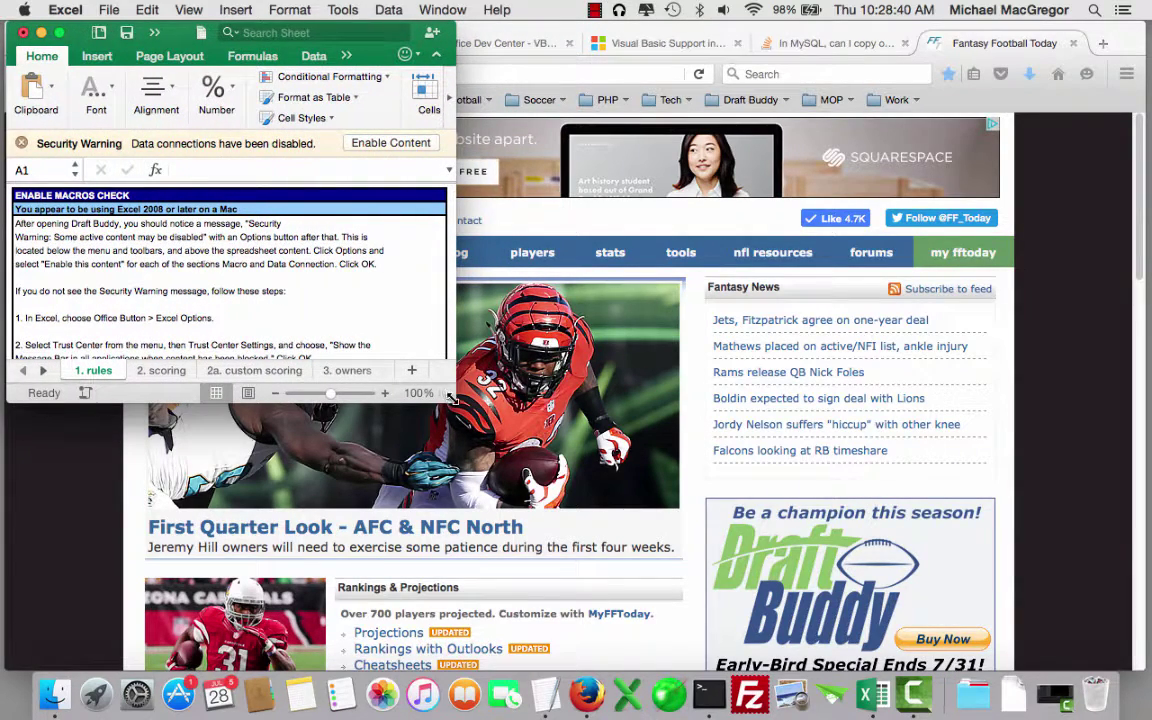
drag(453, 400, 1137, 673)
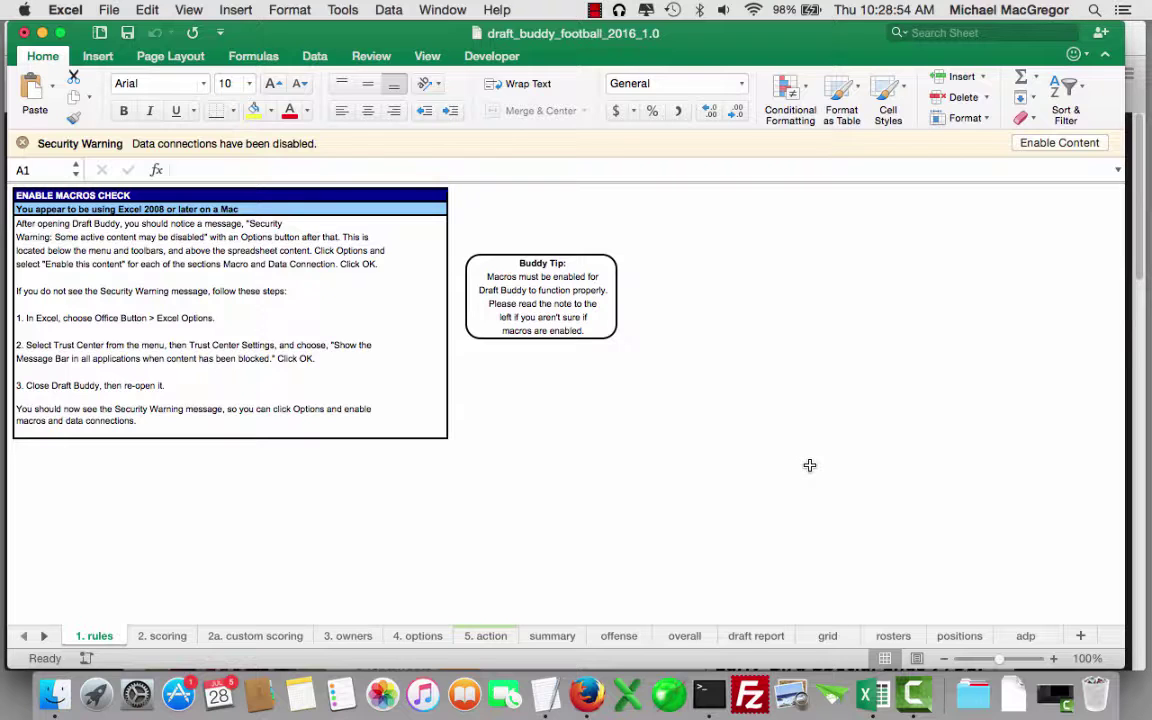
click(1060, 142)
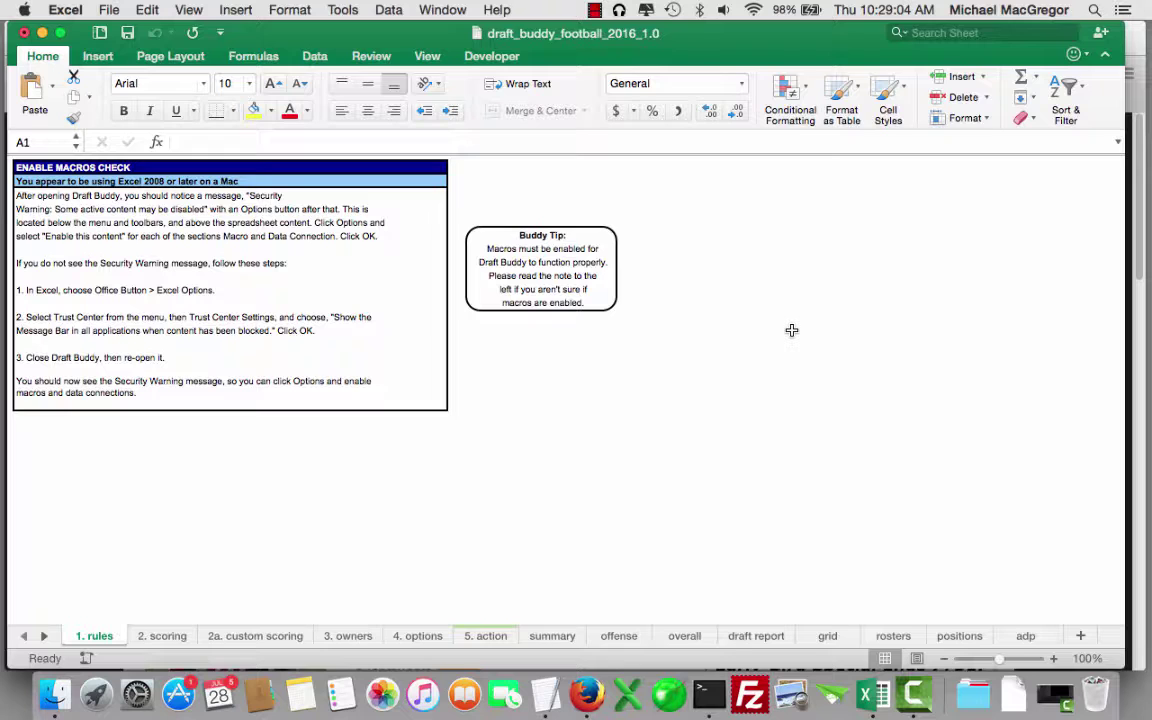
Step: Review the league settings on the rules sheet, the action sheet's functions and the offense sheet's player rankings
scroll(791, 330, up, 3)
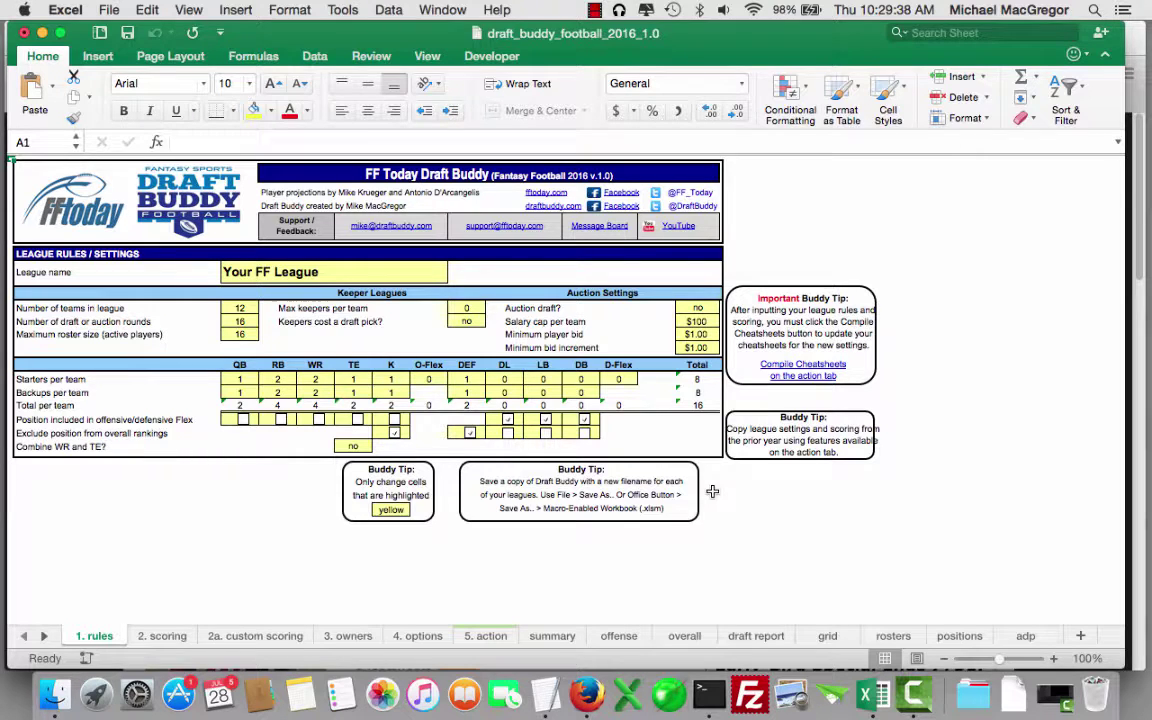
click(485, 636)
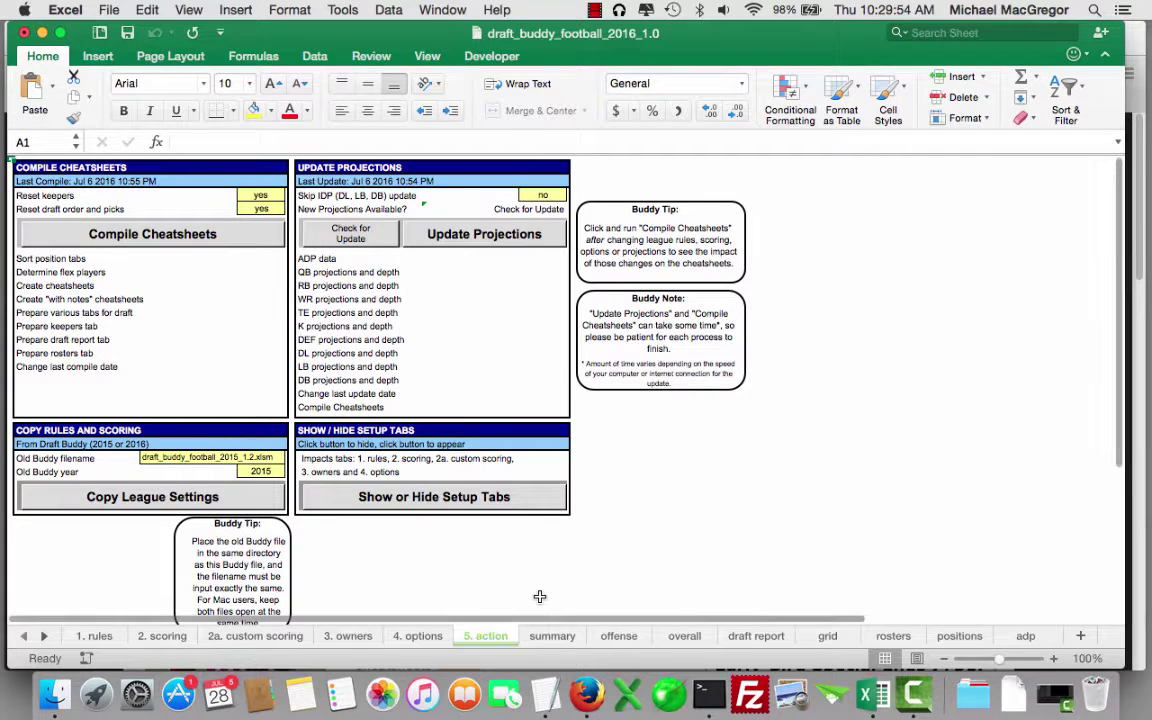
click(617, 639)
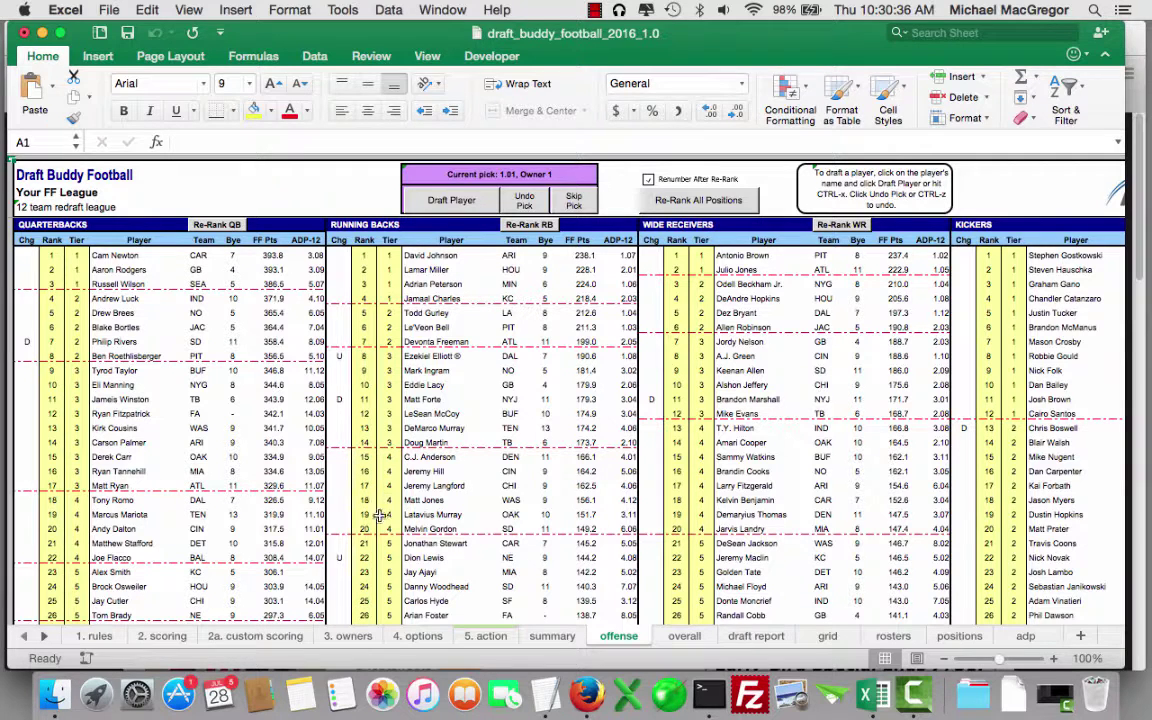
Step: On the scoring sheet, set the FF Pts for running back receptions to 1
click(157, 637)
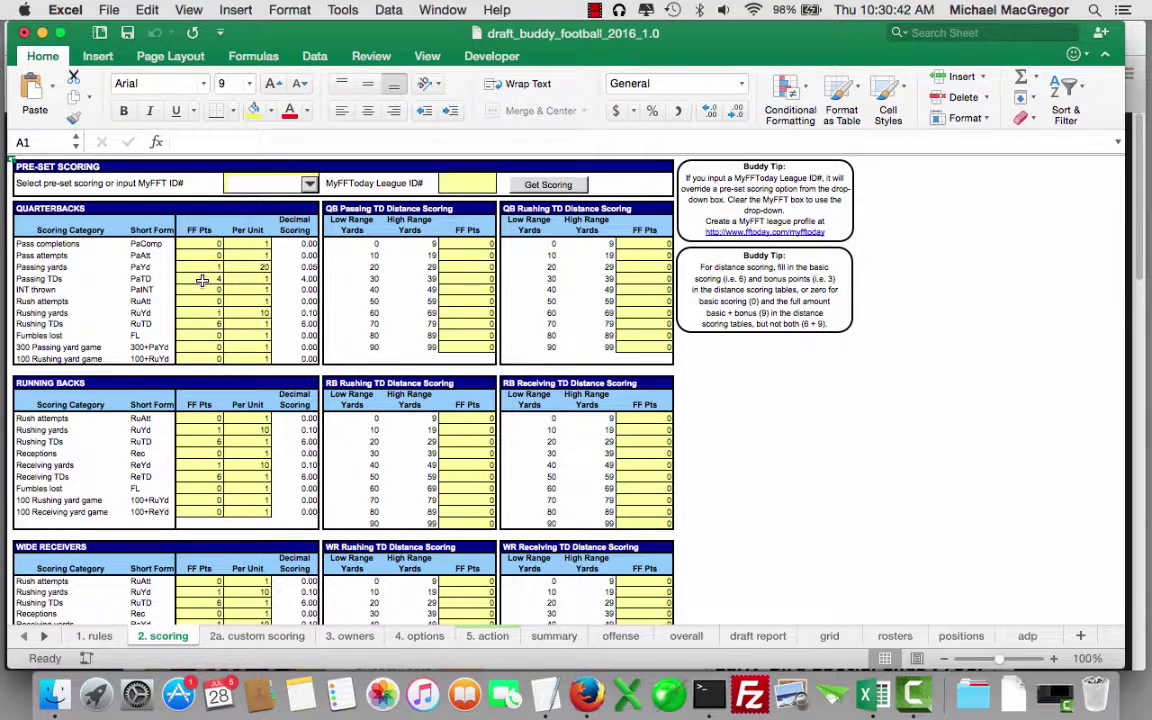
click(205, 453)
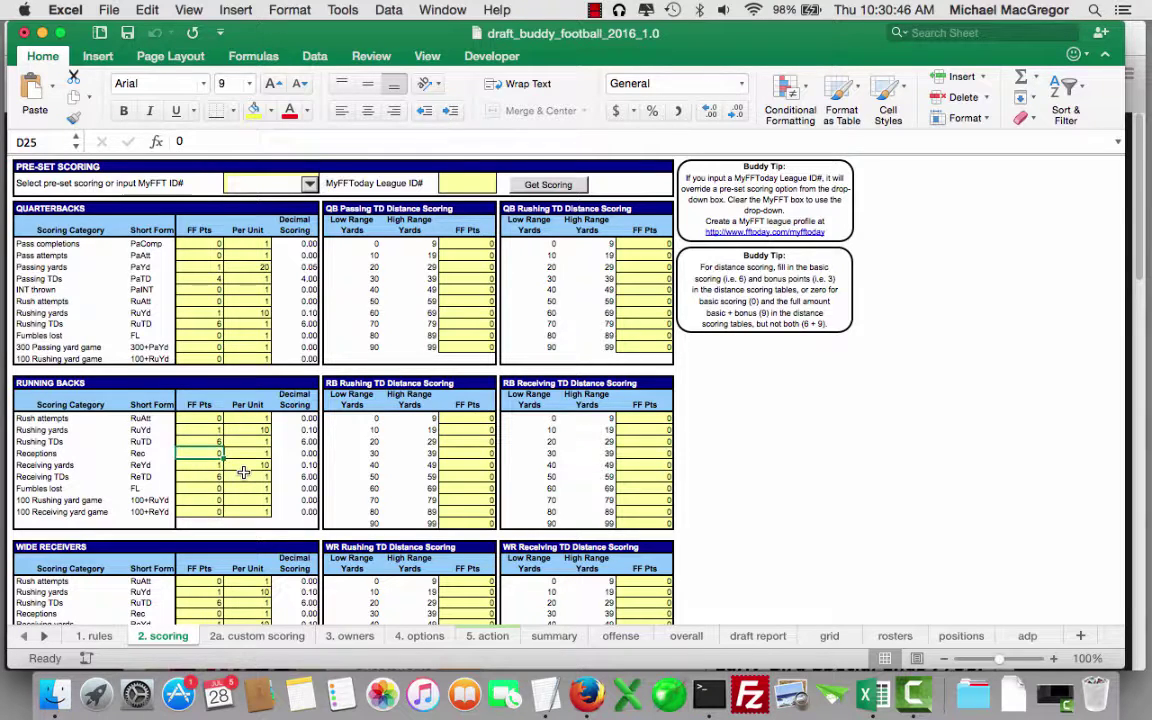
text(1)
key(ctrl+Return)
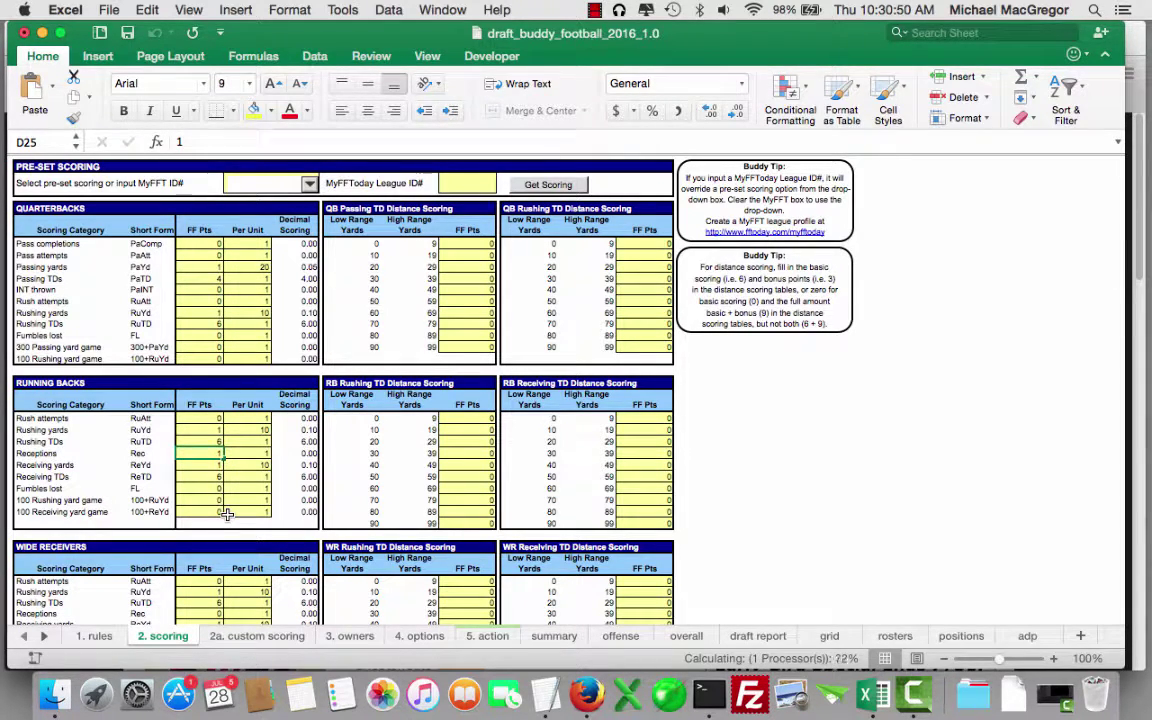
key(Down)
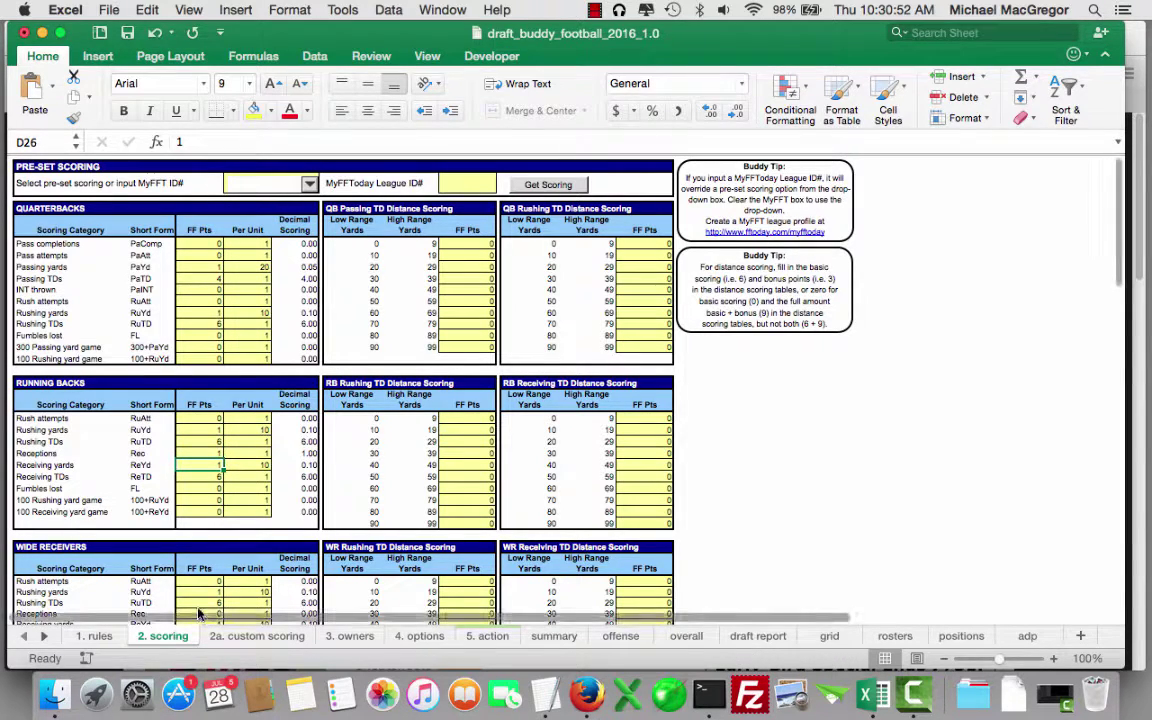
Step: Set the FF Pts for wide receiver receptions to 1
scroll(200, 600, down, 1)
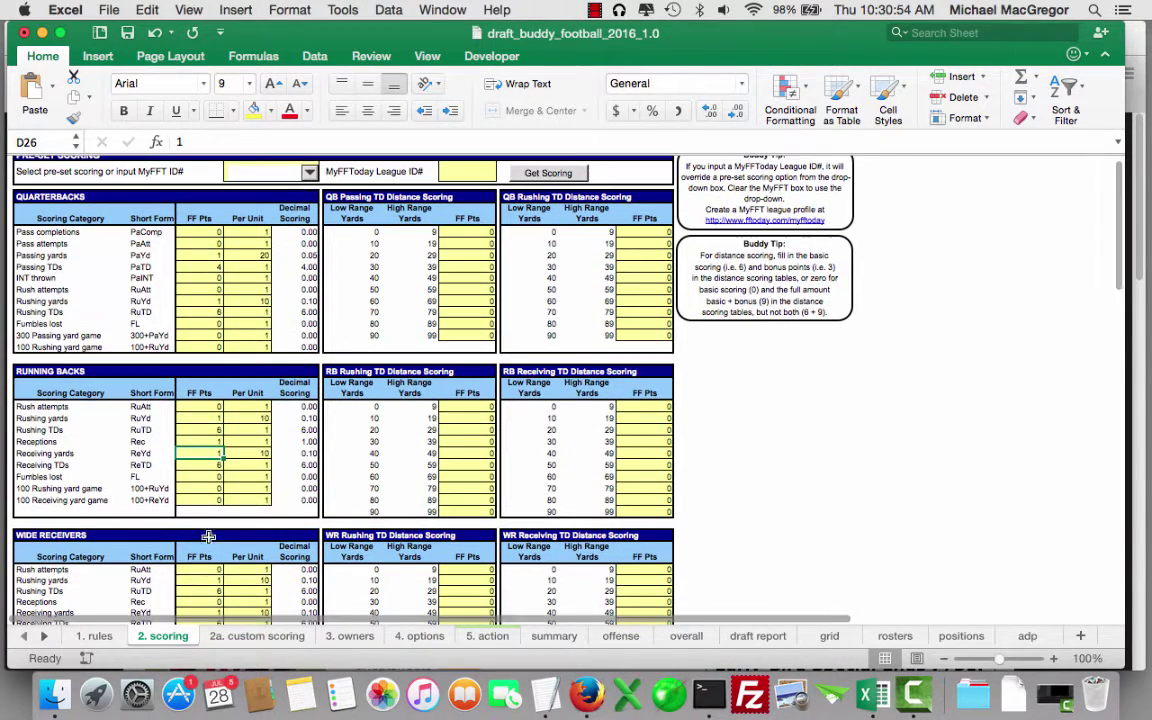
click(200, 602)
text(1)
key(Return)
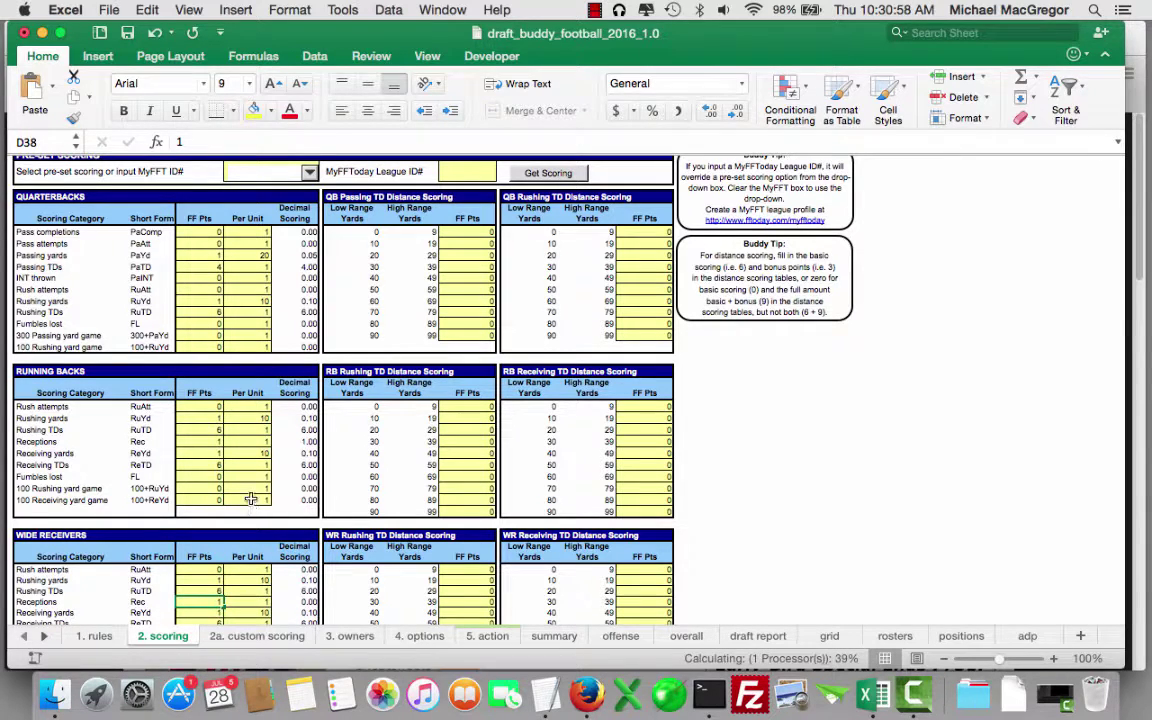
Step: Set the FF Pts for tight end receptions to 1
scroll(251, 480, down, 5)
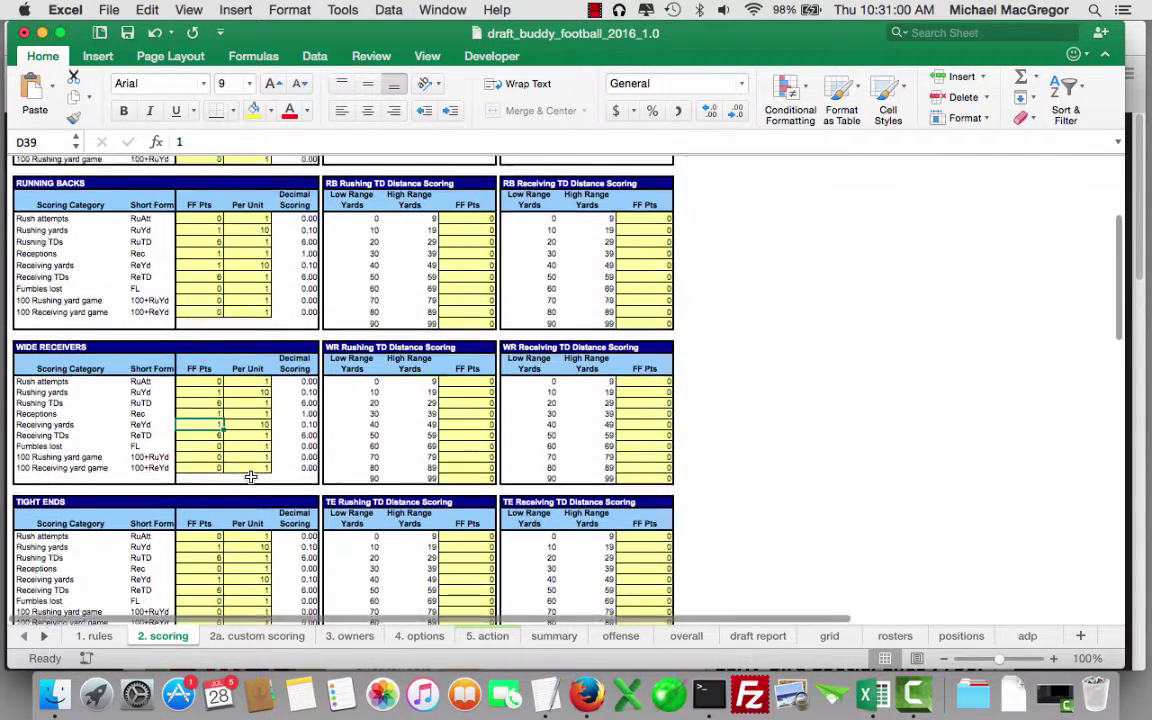
scroll(251, 477, down, 1)
click(205, 544)
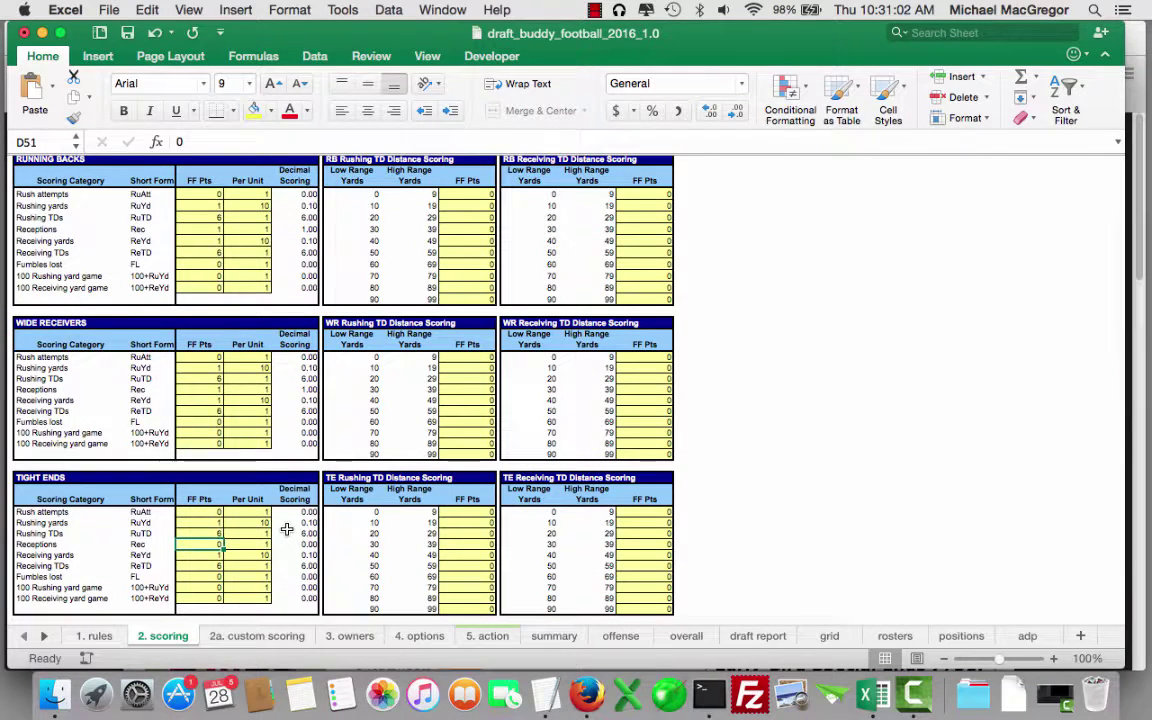
key(Down)
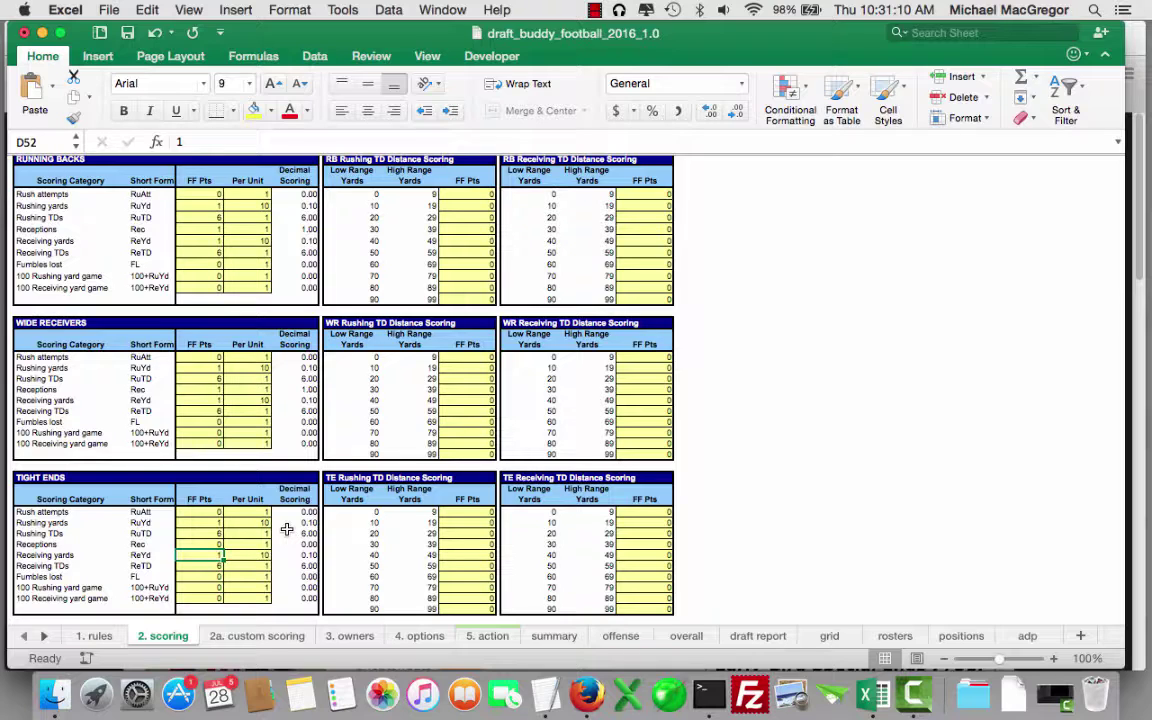
click(216, 544)
text(1)
key(Return)
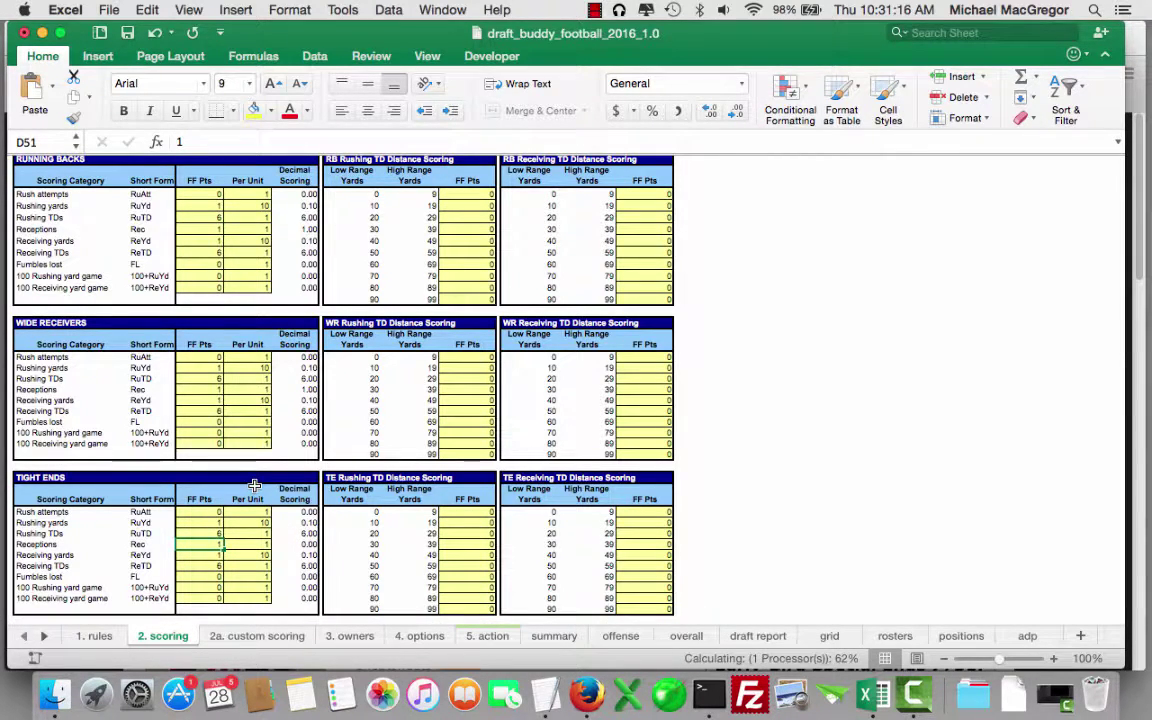
Step: Compile the cheatsheets from the action sheet to apply the reception scoring, and view the overall rankings sheet
click(621, 637)
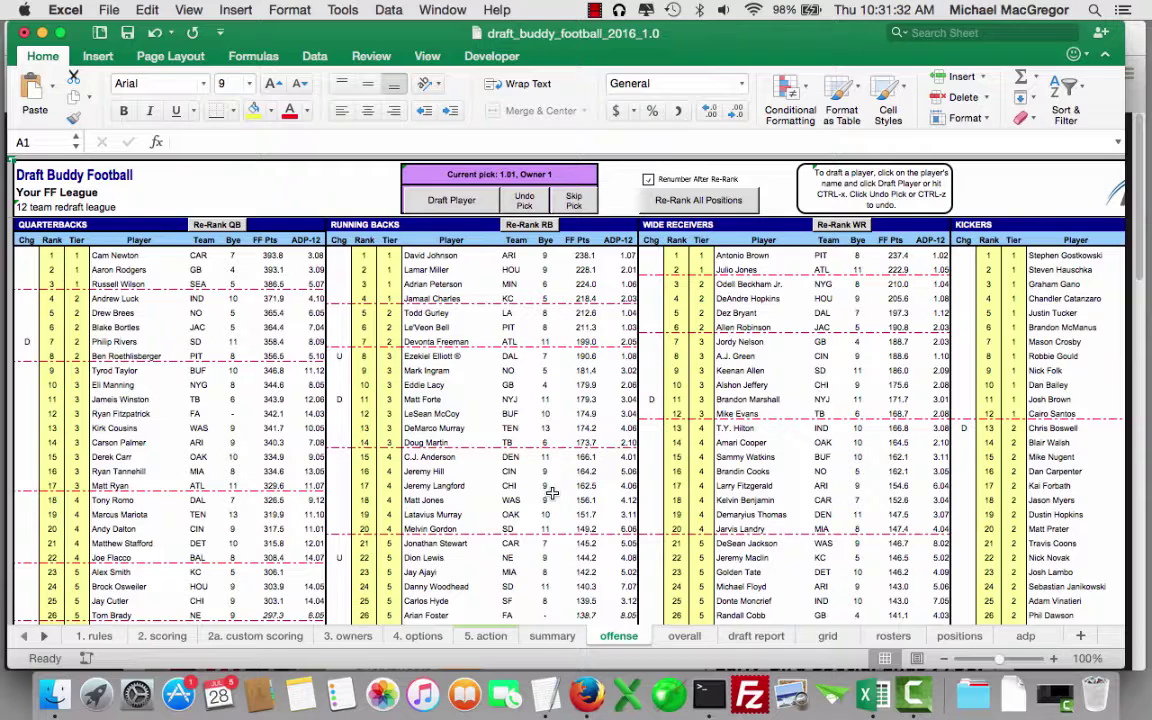
click(485, 636)
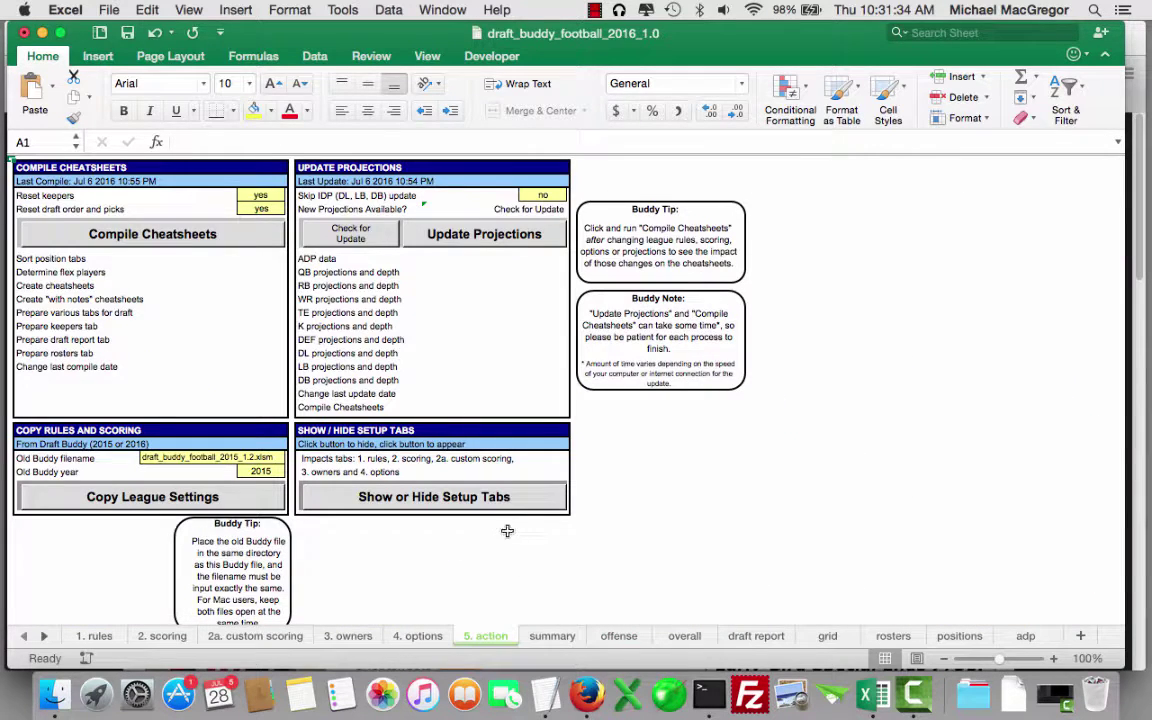
click(148, 235)
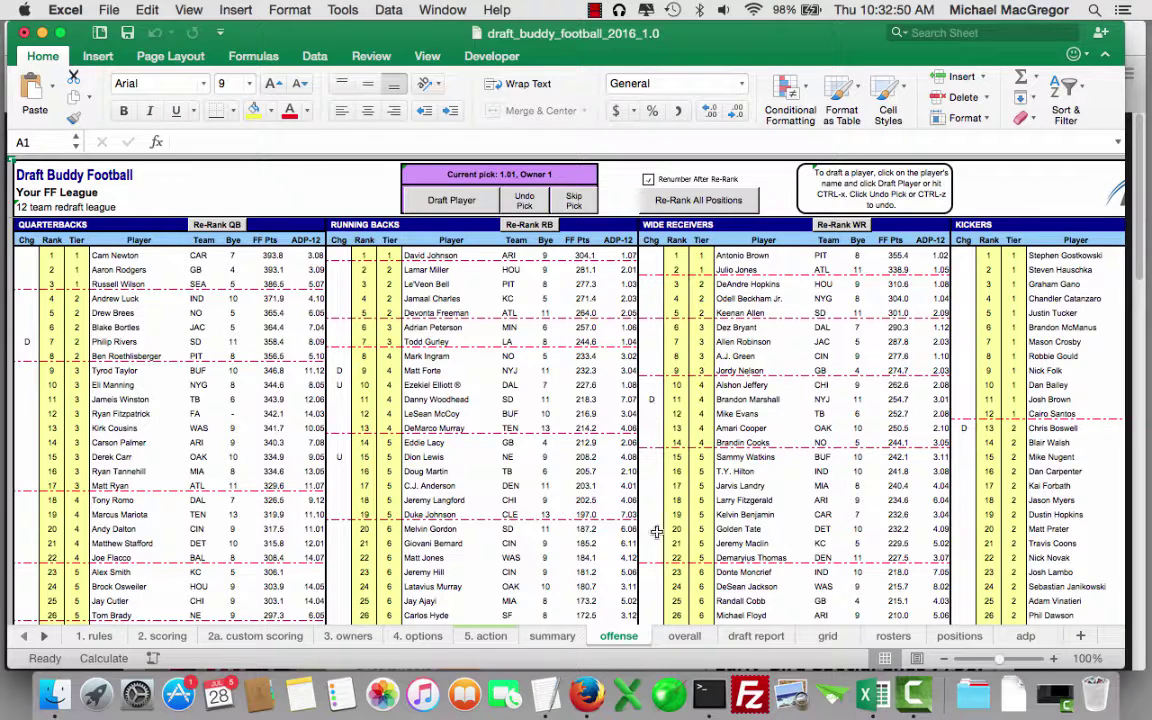
click(684, 637)
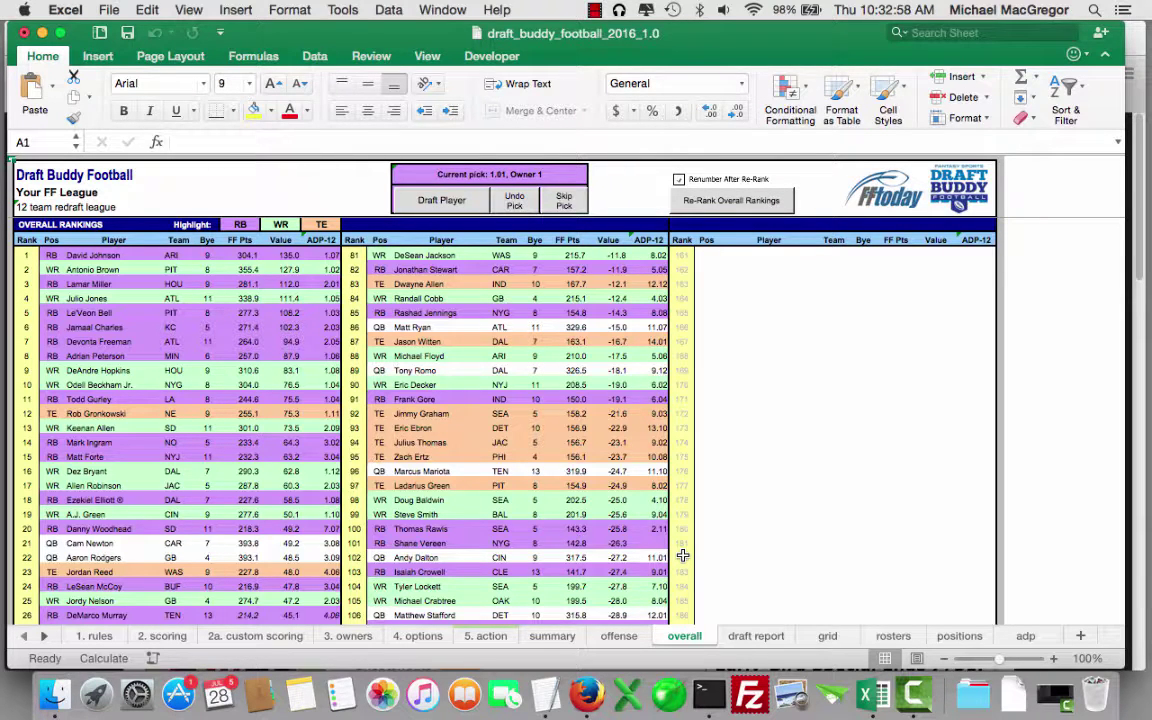
Step: Check for a projection update from the action sheet, accept updating the projections, and agree to compile the cheatsheets
click(485, 636)
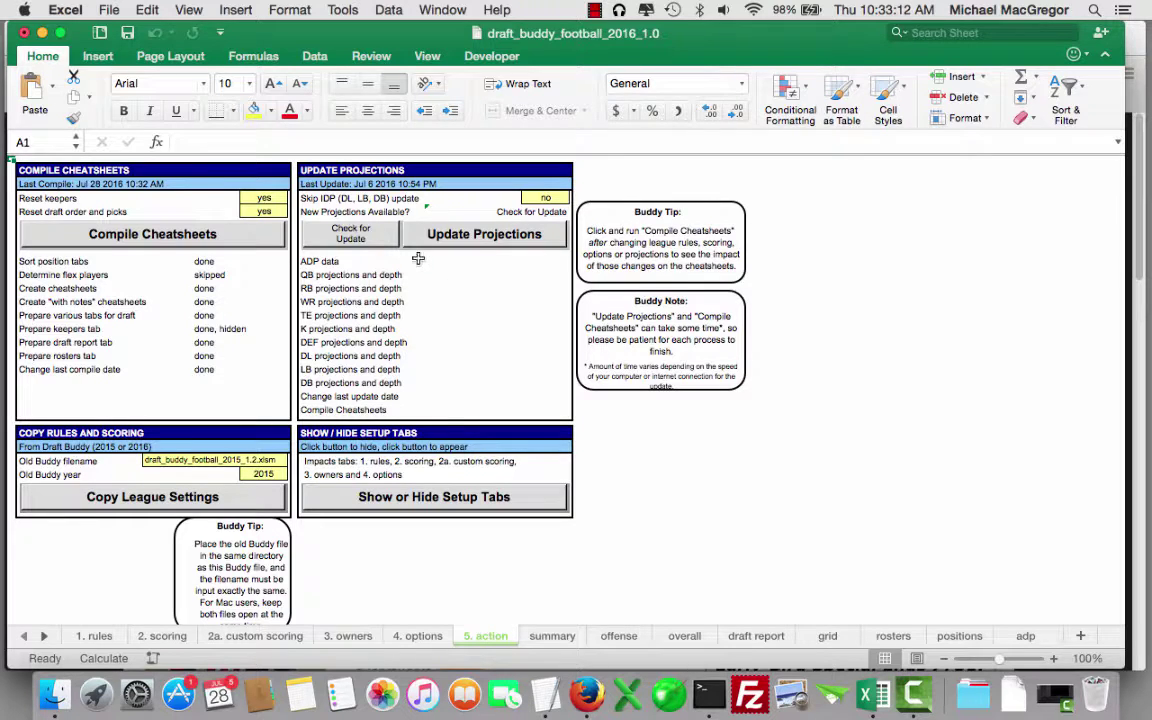
click(347, 235)
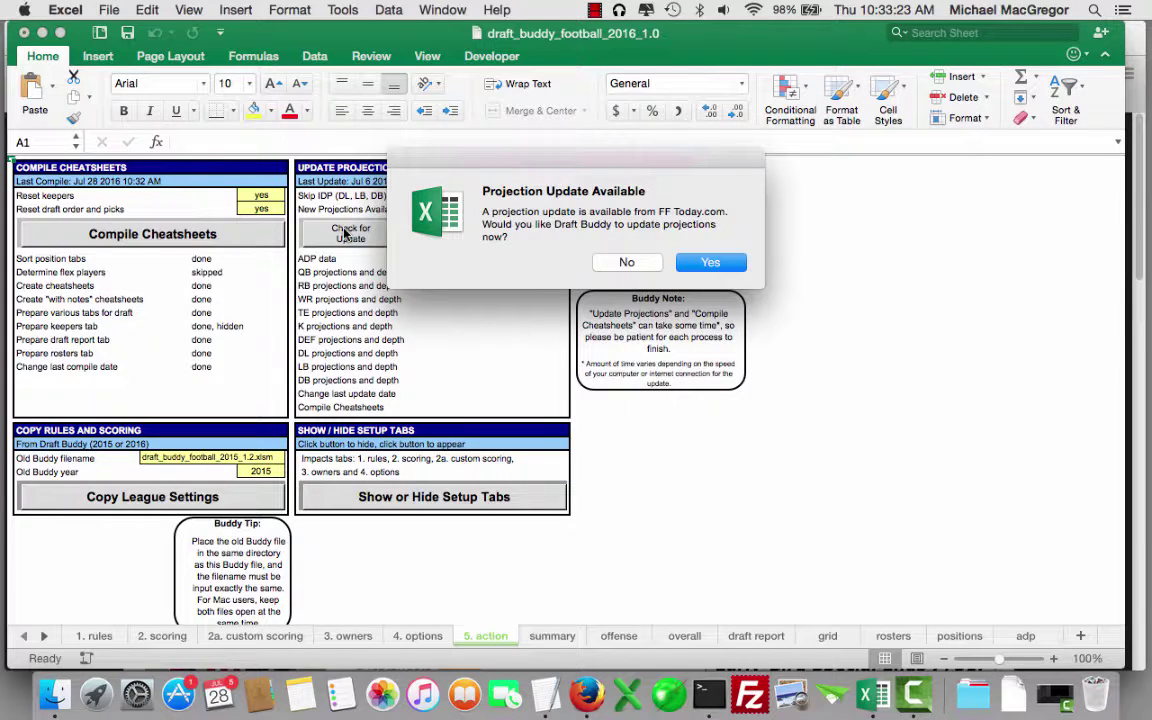
click(708, 262)
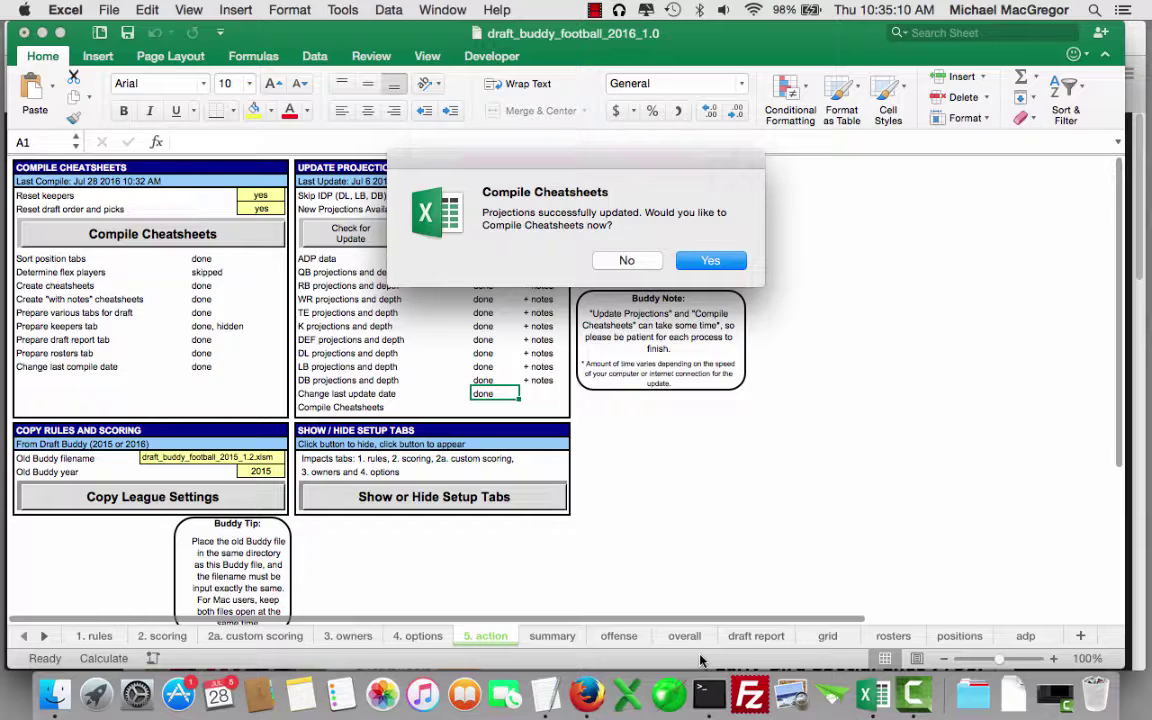
click(710, 261)
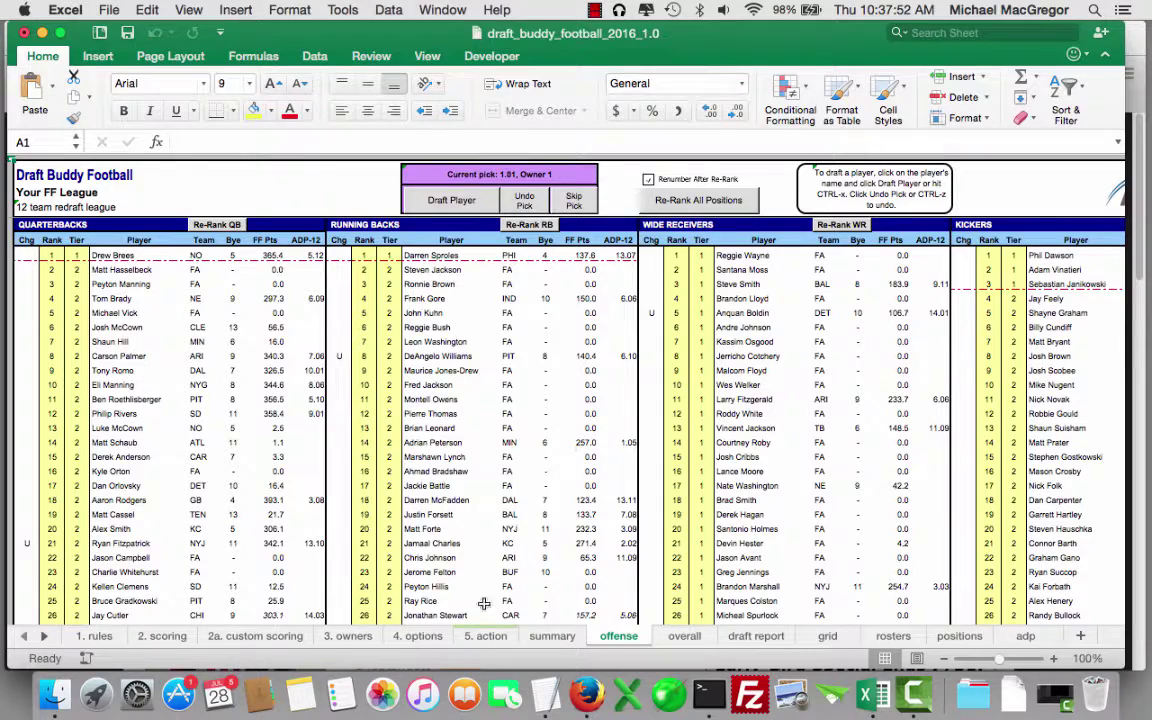
Step: Return to the action sheet and run Compile Cheatsheets again to re-sort the player rankings
click(483, 638)
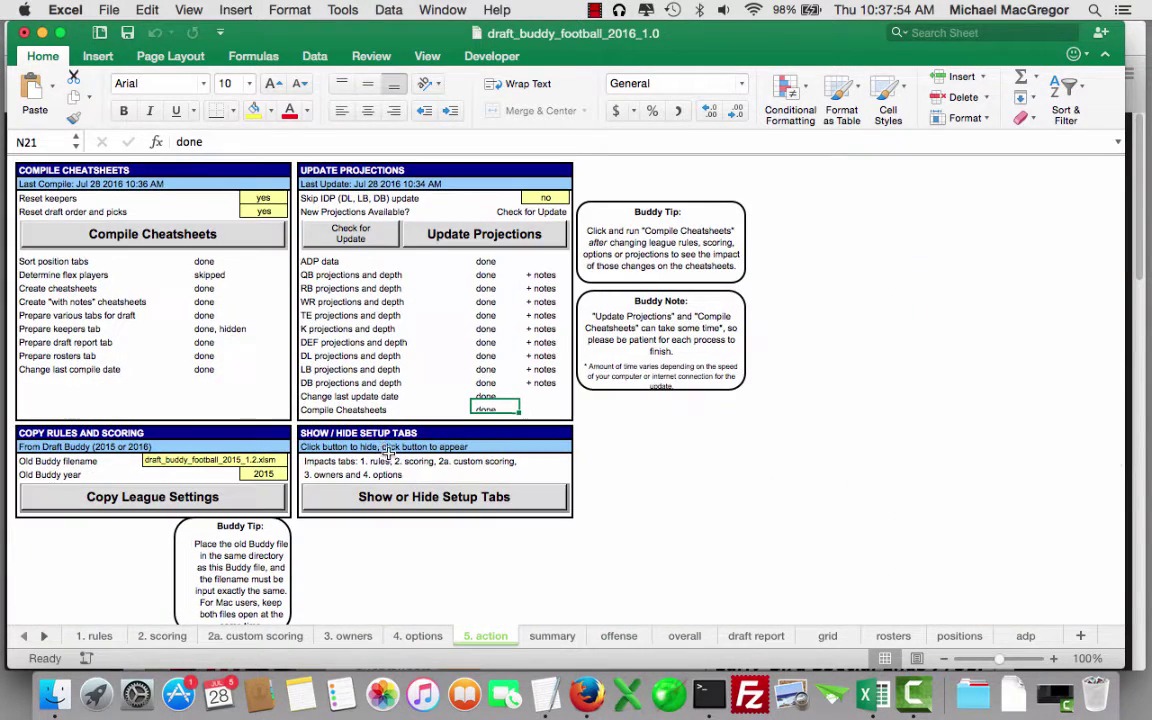
click(152, 234)
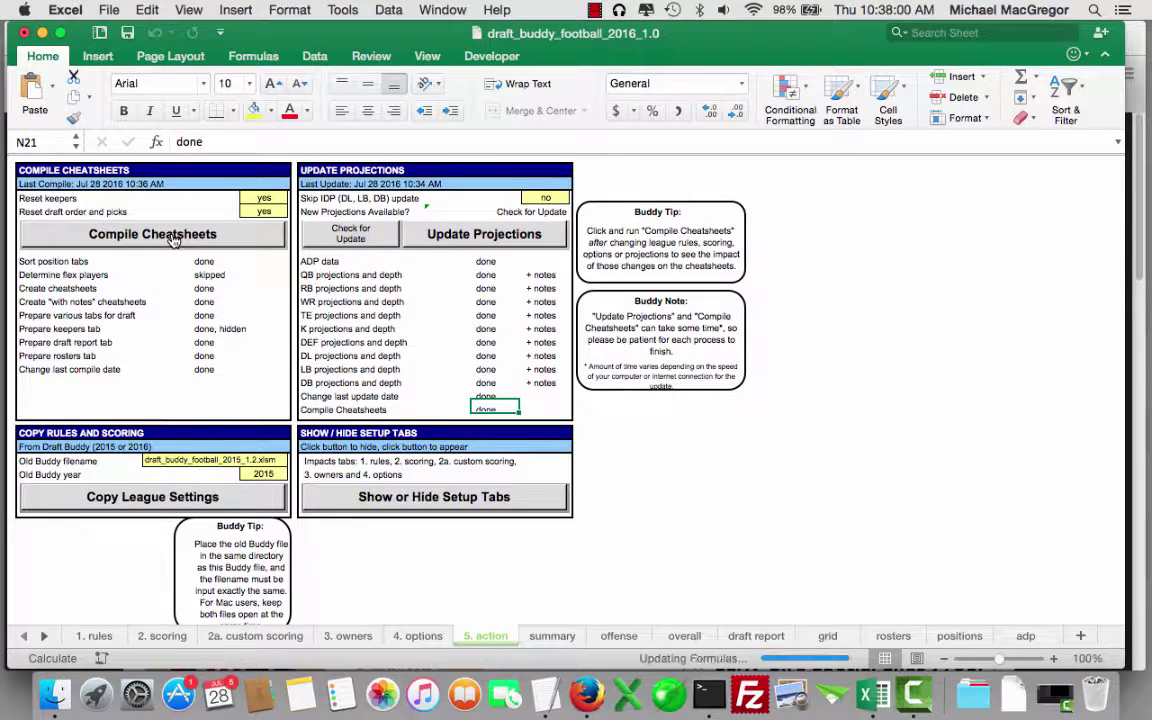